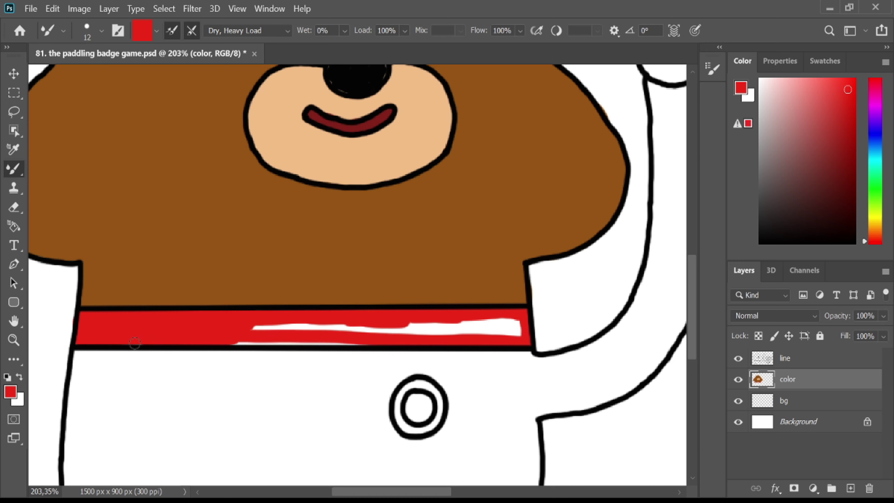
# Step: Finish filling the large brown dog's collar red and paint the hem band below the body the same red
pyautogui.moveTo(343, 332); pyautogui.dragTo(433, 382)
pyautogui.hotkey('ctrl', 'z')
pyautogui.scroll(-4, 475, 373)
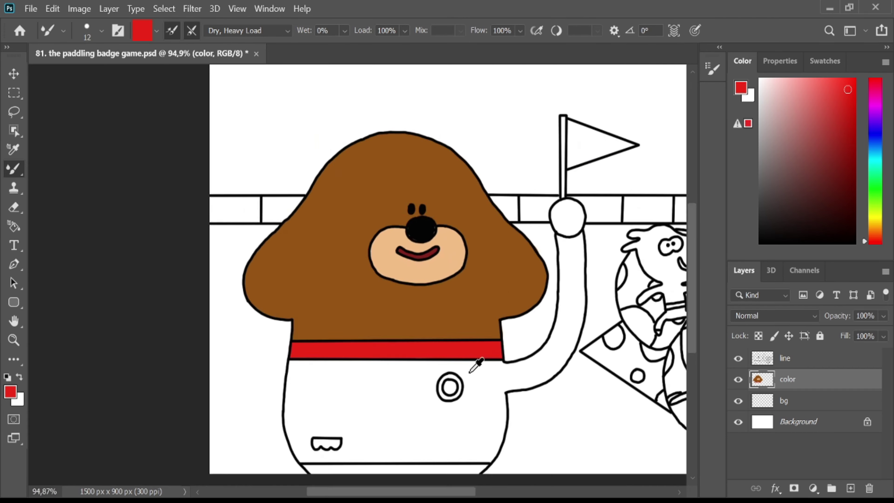
pyautogui.scroll(2, 233, 413)
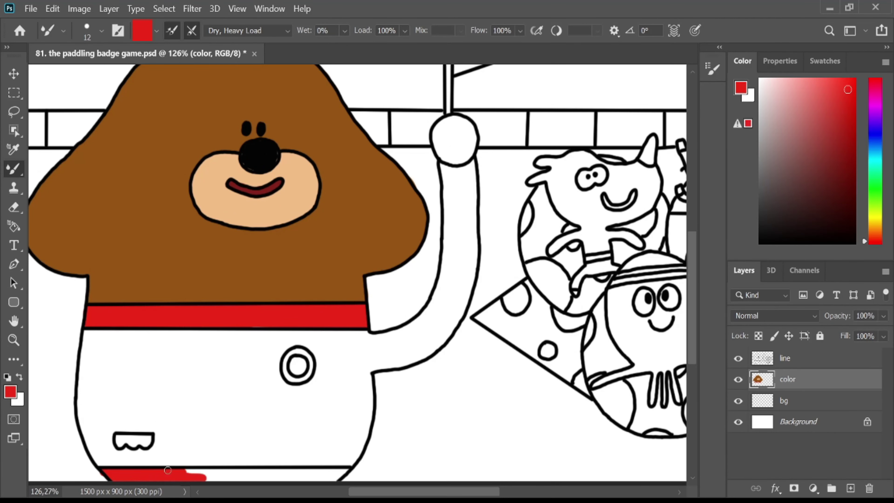
pyautogui.moveTo(168, 470); pyautogui.dragTo(346, 471)
# Step: Choose a golden yellow-orange and fill the dog's body and raised arm with it
pyautogui.click(876, 226)
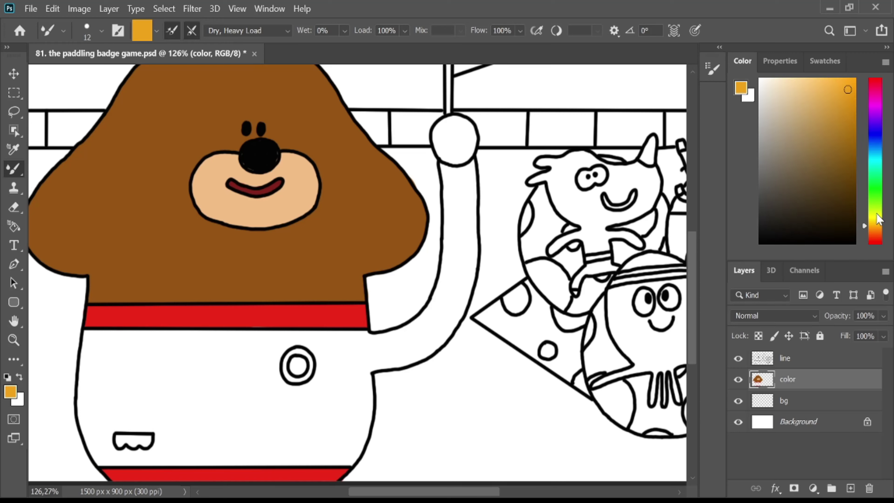
pyautogui.click(835, 84)
pyautogui.moveTo(190, 366)
pyautogui.mouseDown()
pyautogui.moveTo(86, 340)
pyautogui.moveTo(88, 431)
pyautogui.moveTo(113, 369)
pyautogui.moveTo(200, 352)
pyautogui.moveTo(368, 340)
pyautogui.moveTo(106, 435)
pyautogui.moveTo(200, 391)
pyautogui.moveTo(165, 459)
pyautogui.moveTo(302, 452)
pyautogui.moveTo(352, 353)
pyautogui.moveTo(314, 393)
pyautogui.moveTo(349, 418)
pyautogui.moveTo(336, 399)
pyautogui.moveTo(447, 294)
pyautogui.mouseUp()
pyautogui.moveTo(447, 165)
pyautogui.mouseDown()
pyautogui.moveTo(463, 198)
pyautogui.moveTo(449, 252)
pyautogui.moveTo(465, 215)
pyautogui.moveTo(472, 252)
pyautogui.moveTo(455, 312)
pyautogui.moveTo(395, 363)
pyautogui.mouseUp()
# Step: Sample the brown of the dog's head and fill the raised hand and the small pocket shape with it
pyautogui.keyDown('alt'); pyautogui.click(313, 235); pyautogui.keyUp('alt')
pyautogui.moveTo(457, 148); pyautogui.dragTo(448, 125)
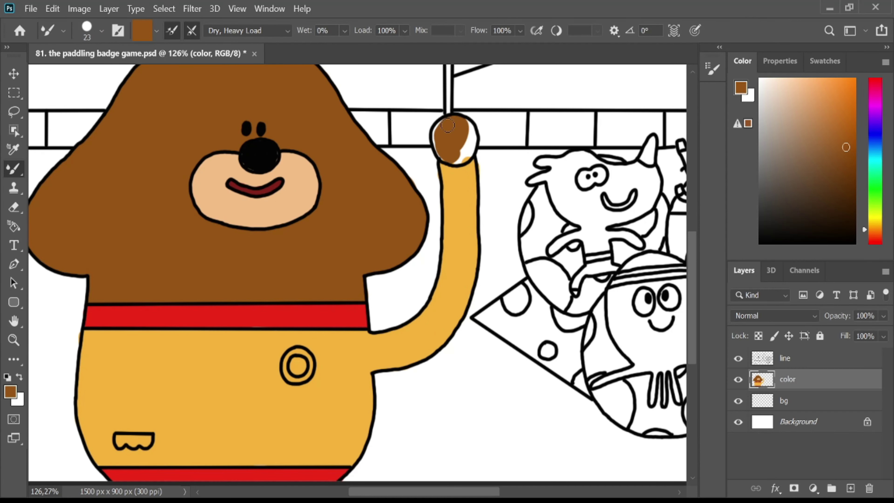
pyautogui.moveTo(462, 157); pyautogui.dragTo(457, 160)
pyautogui.scroll(-6, 170, 463)
pyautogui.scroll(7, 170, 463)
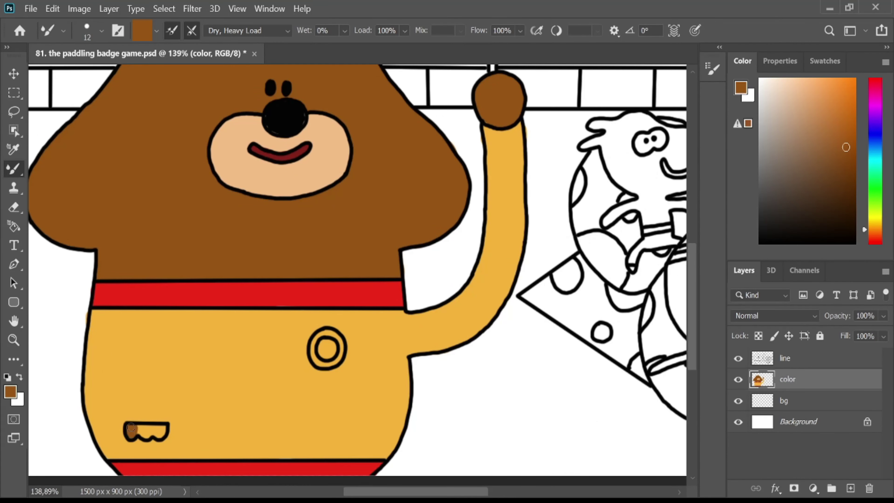
# Step: Fill the round chest badge with a red outer ring and an off-white centre
pyautogui.click(875, 239)
pyautogui.click(845, 88)
pyautogui.moveTo(320, 335)
pyautogui.mouseDown()
pyautogui.moveTo(317, 359)
pyautogui.moveTo(330, 355)
pyautogui.mouseUp()
pyautogui.click(767, 85)
# Step: Paint the flagpole off-white and fill the triangular flag with dark green
pyautogui.scroll(-6, 326, 327)
pyautogui.scroll(11, 390, 160)
pyautogui.moveTo(353, 154)
pyautogui.mouseDown()
pyautogui.moveTo(352, 301)
pyautogui.moveTo(371, 225)
pyautogui.moveTo(369, 239)
pyautogui.moveTo(395, 185)
pyautogui.moveTo(442, 190)
pyautogui.moveTo(483, 219)
pyautogui.moveTo(431, 211)
pyautogui.moveTo(472, 212)
pyautogui.mouseUp()
pyautogui.click(869, 195)
pyautogui.click(846, 167)
# Step: Choose a sky blue and fill the horned character's head, body and arms
pyautogui.scroll(-8, 431, 214)
pyautogui.scroll(6, 438, 264)
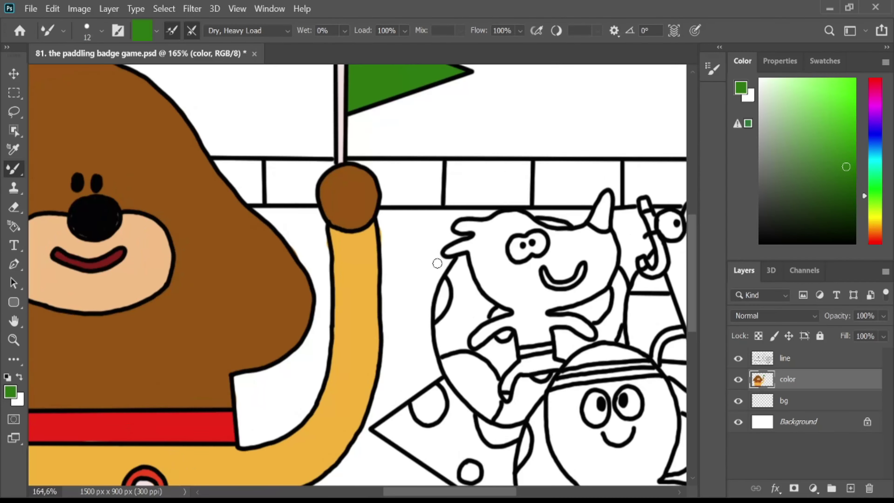
pyautogui.scroll(3, 563, 287)
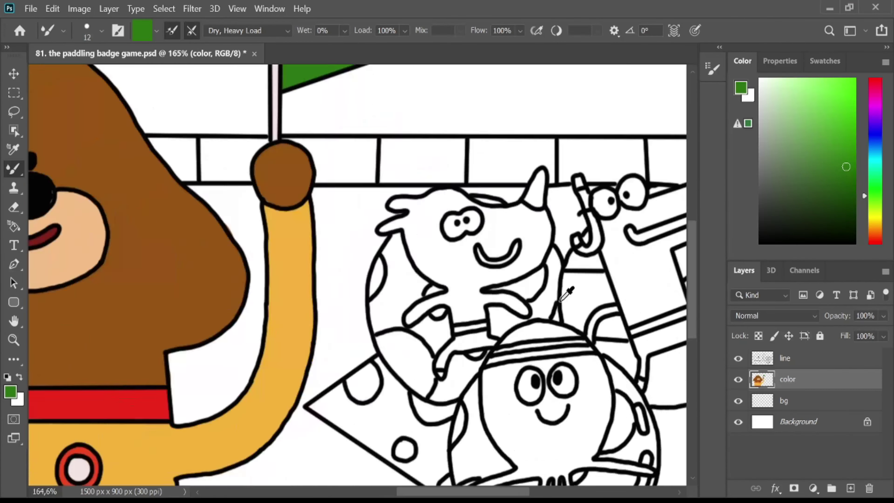
pyautogui.moveTo(817, 89)
pyautogui.mouseDown()
pyautogui.moveTo(849, 94)
pyautogui.moveTo(823, 79)
pyautogui.moveTo(834, 84)
pyautogui.mouseUp()
pyautogui.click(875, 151)
pyautogui.moveTo(331, 144)
pyautogui.mouseDown()
pyautogui.moveTo(261, 175)
pyautogui.moveTo(282, 141)
pyautogui.moveTo(340, 137)
pyautogui.moveTo(304, 217)
pyautogui.moveTo(369, 198)
pyautogui.moveTo(387, 254)
pyautogui.moveTo(481, 151)
pyautogui.moveTo(493, 182)
pyautogui.moveTo(523, 189)
pyautogui.moveTo(425, 271)
pyautogui.moveTo(296, 342)
pyautogui.moveTo(422, 296)
pyautogui.moveTo(429, 304)
pyautogui.moveTo(393, 335)
pyautogui.moveTo(422, 352)
pyautogui.mouseUp()
# Step: Paint the horned character's belt orange and its trousers dark reddish brown
pyautogui.click(875, 227)
pyautogui.click(846, 88)
pyautogui.click(875, 235)
pyautogui.click(842, 174)
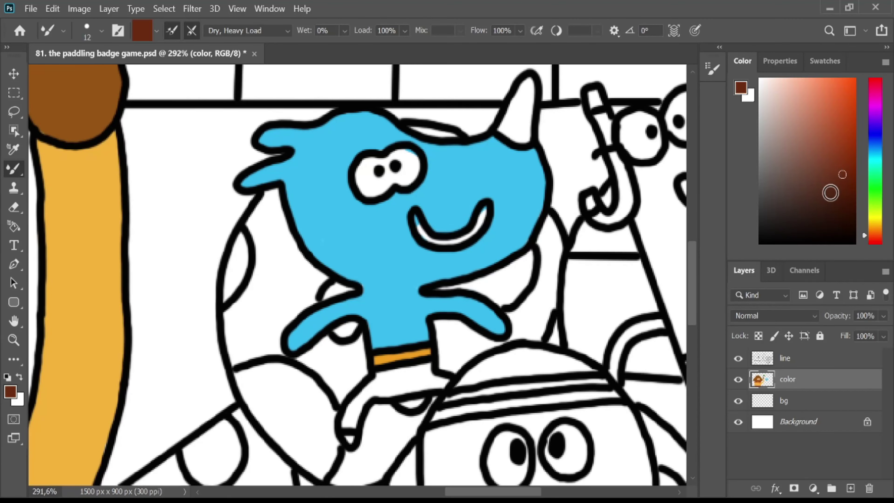
pyautogui.moveTo(380, 378)
pyautogui.mouseDown()
pyautogui.moveTo(349, 424)
pyautogui.moveTo(440, 384)
pyautogui.mouseUp()
# Step: Sample the belt's orange and fill the horned character's foot with it
pyautogui.press('i')
pyautogui.click(412, 355)
pyautogui.press('b')
pyautogui.click(349, 439)
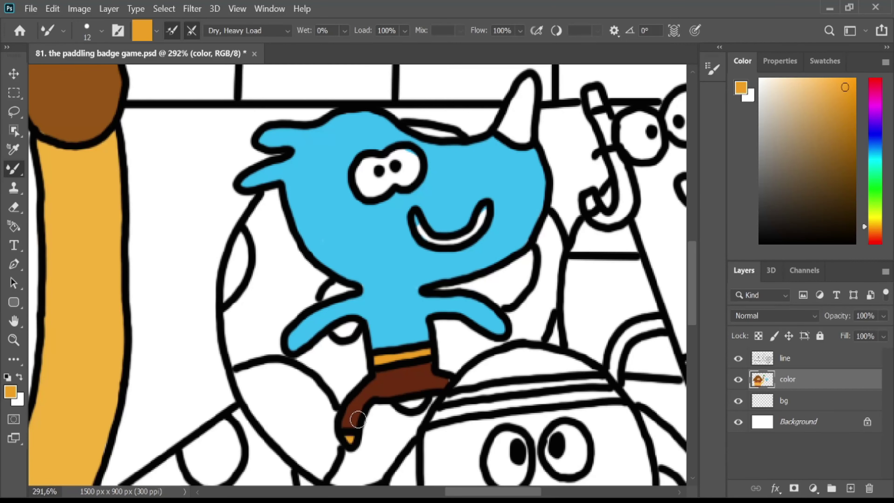
# Step: Fill the horned character's eyes off-white and its smile dark magenta with a size 9 brush
pyautogui.click(762, 83)
pyautogui.moveTo(363, 176)
pyautogui.mouseDown()
pyautogui.moveTo(400, 159)
pyautogui.moveTo(401, 169)
pyautogui.mouseUp()
pyautogui.click(877, 86)
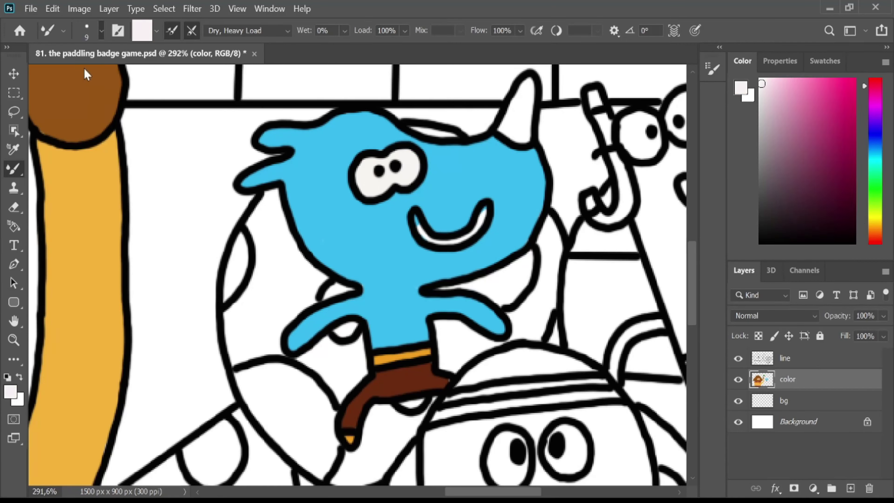
pyautogui.click(850, 116)
pyautogui.moveTo(416, 216); pyautogui.dragTo(431, 241)
# Step: Choose a bright green and fill the horn of the blue character
pyautogui.click(872, 191)
pyautogui.click(840, 129)
pyautogui.moveTo(507, 131)
pyautogui.mouseDown()
pyautogui.moveTo(521, 102)
pyautogui.moveTo(528, 110)
pyautogui.mouseUp()
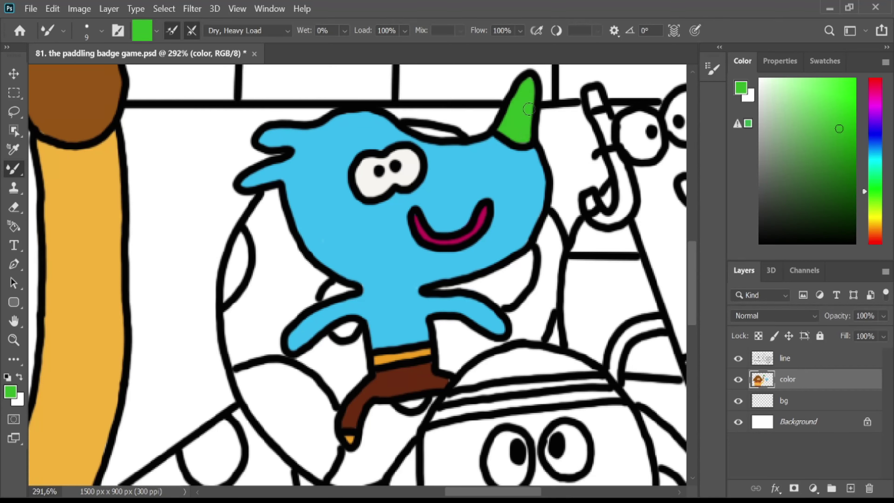
# Step: Choose a pale yellow-beige and fill the main areas of the swim ring behind the blue character
pyautogui.click(872, 224)
pyautogui.click(803, 79)
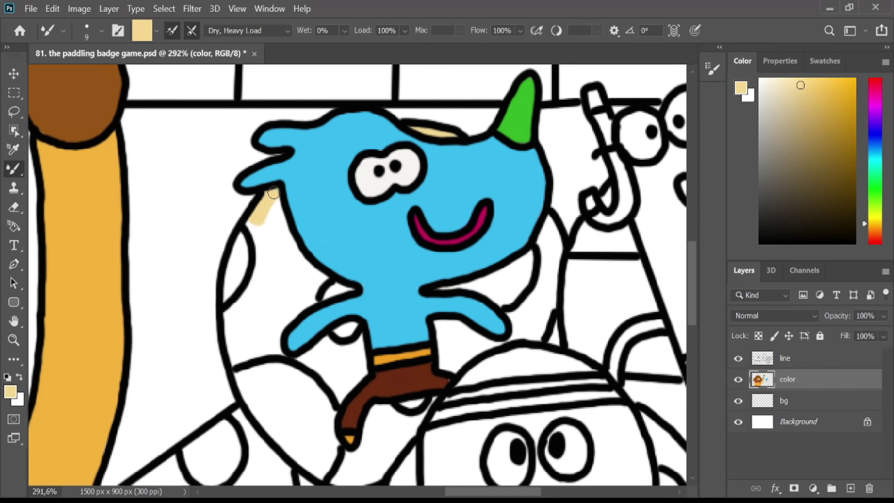
pyautogui.moveTo(273, 192)
pyautogui.mouseDown()
pyautogui.moveTo(232, 314)
pyautogui.moveTo(281, 236)
pyautogui.moveTo(269, 277)
pyautogui.moveTo(318, 278)
pyautogui.moveTo(286, 314)
pyautogui.moveTo(265, 314)
pyautogui.moveTo(248, 356)
pyautogui.mouseUp()
pyautogui.moveTo(309, 357)
pyautogui.mouseDown()
pyautogui.moveTo(335, 352)
pyautogui.moveTo(316, 367)
pyautogui.moveTo(362, 362)
pyautogui.mouseUp()
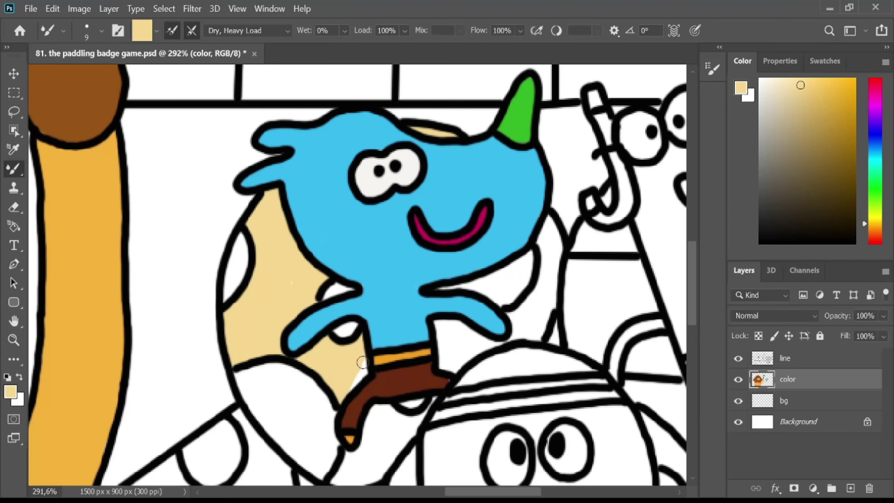
pyautogui.scroll(-5, 355, 360)
pyautogui.scroll(8, 417, 443)
pyautogui.moveTo(320, 334)
pyautogui.mouseDown()
pyautogui.moveTo(281, 403)
pyautogui.moveTo(403, 313)
pyautogui.moveTo(328, 405)
pyautogui.moveTo(314, 391)
pyautogui.mouseUp()
pyautogui.moveTo(546, 83)
pyautogui.mouseDown()
pyautogui.moveTo(555, 140)
pyautogui.moveTo(515, 219)
pyautogui.moveTo(500, 204)
pyautogui.moveTo(481, 244)
pyautogui.moveTo(441, 243)
pyautogui.mouseUp()
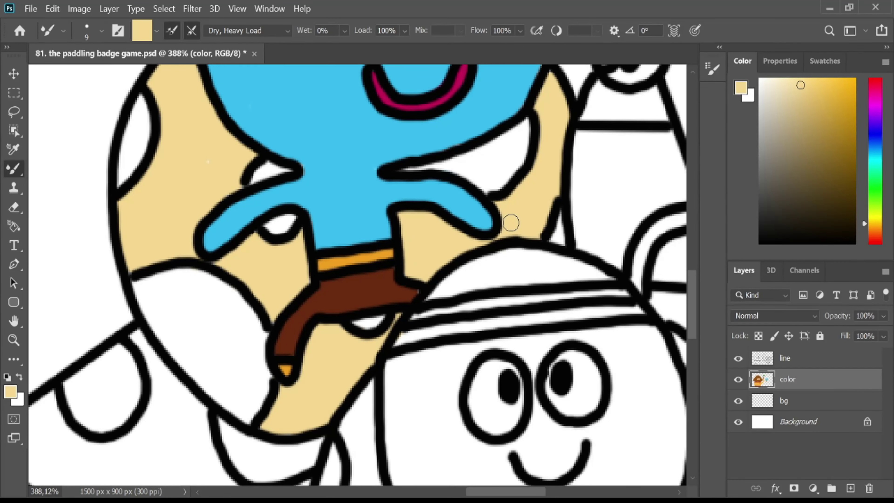
# Step: Choose a darker tan and fill the spots on the blue character's swim ring
pyautogui.scroll(-5, 496, 219)
pyautogui.scroll(1, 499, 231)
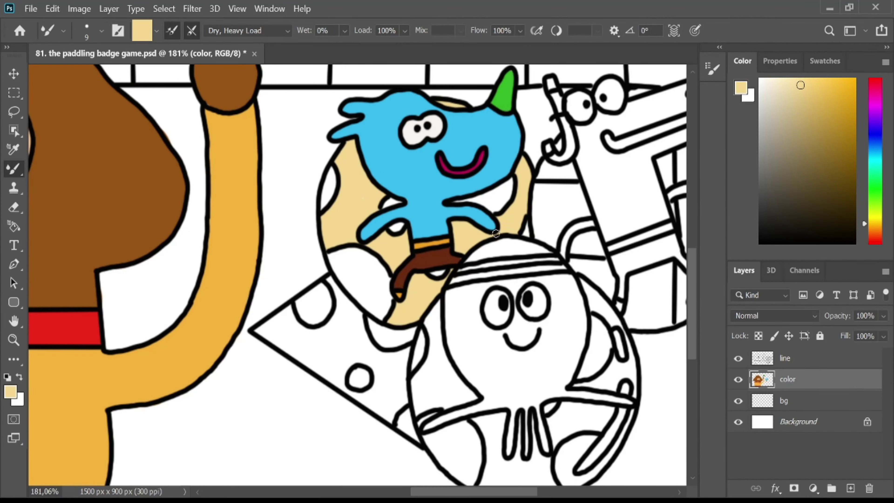
pyautogui.click(875, 226)
pyautogui.click(806, 114)
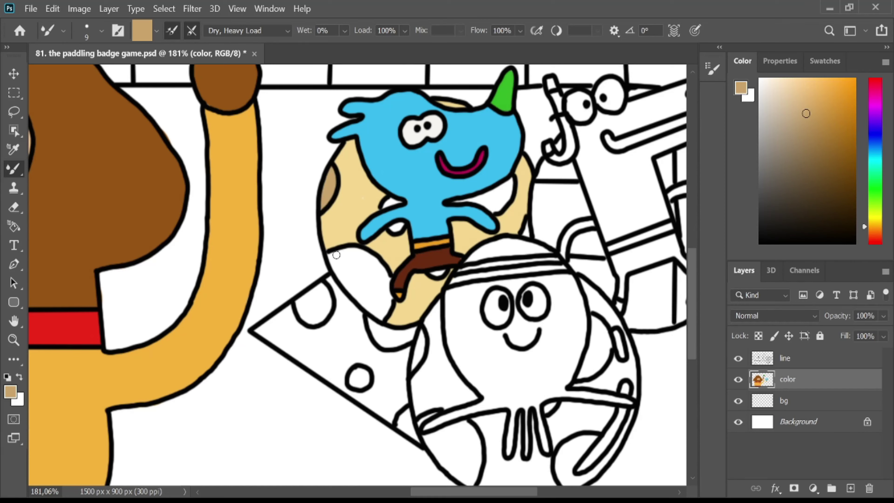
pyautogui.moveTo(336, 254); pyautogui.dragTo(350, 279)
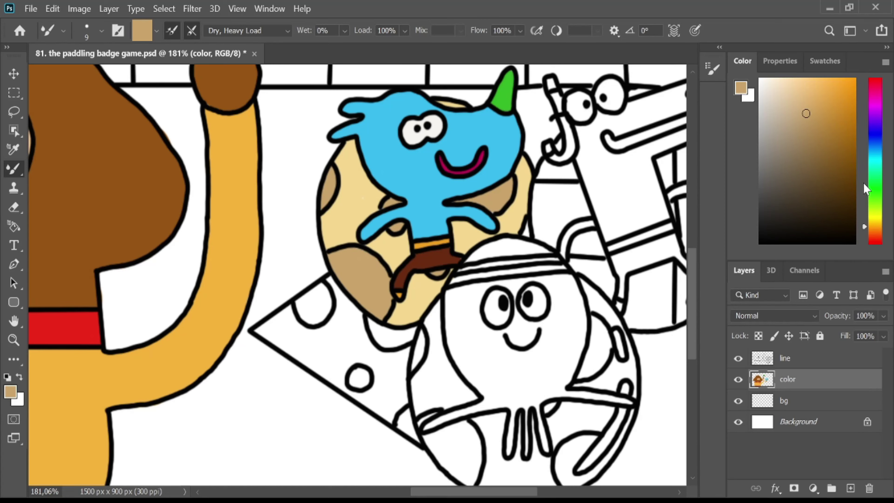
# Step: Choose a bright yellow and fill the triangular cheese-shaped float around its holes
pyautogui.click(876, 220)
pyautogui.click(842, 90)
pyautogui.moveTo(329, 280); pyautogui.dragTo(327, 328)
pyautogui.moveTo(258, 331)
pyautogui.mouseDown()
pyautogui.moveTo(285, 316)
pyautogui.moveTo(326, 335)
pyautogui.mouseUp()
pyautogui.scroll(7, 430, 444)
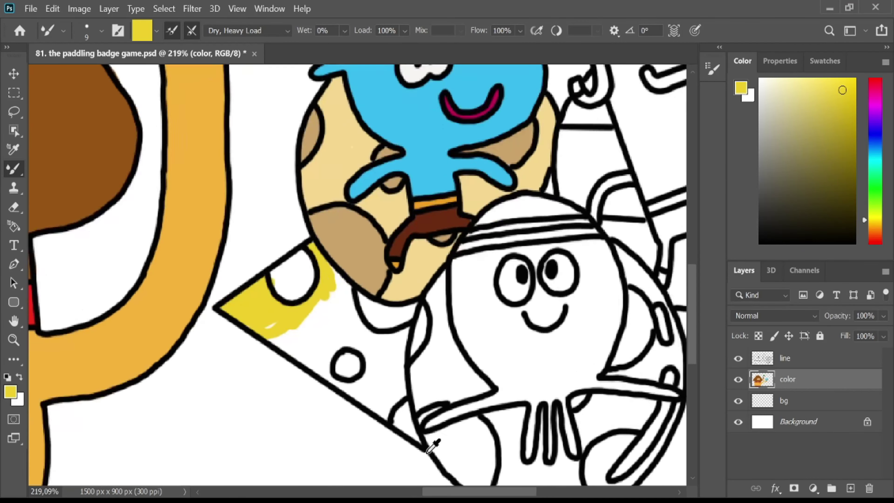
pyautogui.moveTo(268, 200)
pyautogui.mouseDown()
pyautogui.moveTo(144, 239)
pyautogui.moveTo(265, 153)
pyautogui.moveTo(309, 256)
pyautogui.moveTo(393, 261)
pyautogui.moveTo(351, 295)
pyautogui.moveTo(348, 353)
pyautogui.moveTo(367, 346)
pyautogui.moveTo(362, 391)
pyautogui.mouseUp()
# Step: Choose an orange and fill the round and partial holes of the yellow cheese float
pyautogui.click(876, 228)
pyautogui.click(846, 102)
pyautogui.click(844, 94)
pyautogui.moveTo(176, 176)
pyautogui.mouseDown()
pyautogui.moveTo(211, 148)
pyautogui.moveTo(236, 166)
pyautogui.moveTo(218, 183)
pyautogui.mouseUp()
pyautogui.moveTo(317, 204)
pyautogui.mouseDown()
pyautogui.moveTo(338, 232)
pyautogui.moveTo(380, 241)
pyautogui.moveTo(363, 243)
pyautogui.mouseUp()
pyautogui.moveTo(292, 301); pyautogui.dragTo(308, 319)
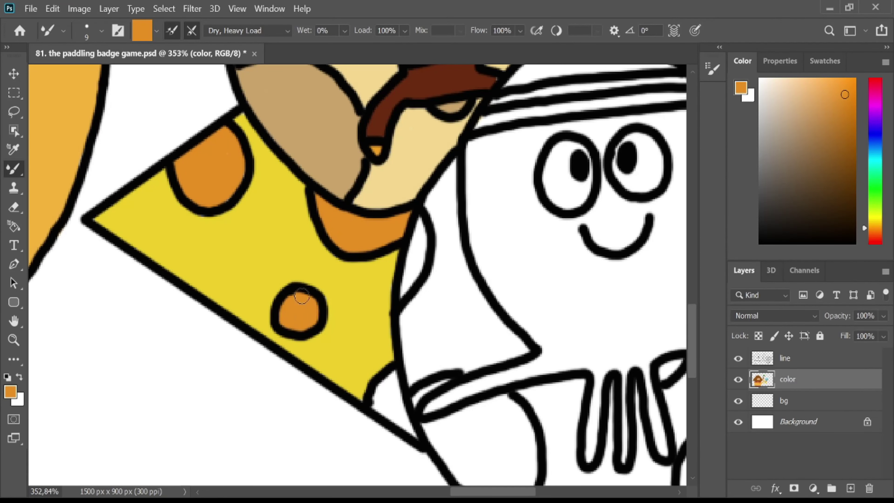
pyautogui.moveTo(385, 384); pyautogui.dragTo(412, 430)
# Step: Choose a purple and fill the octopus's head, face and tentacles
pyautogui.scroll(-8, 400, 404)
pyautogui.scroll(7, 606, 377)
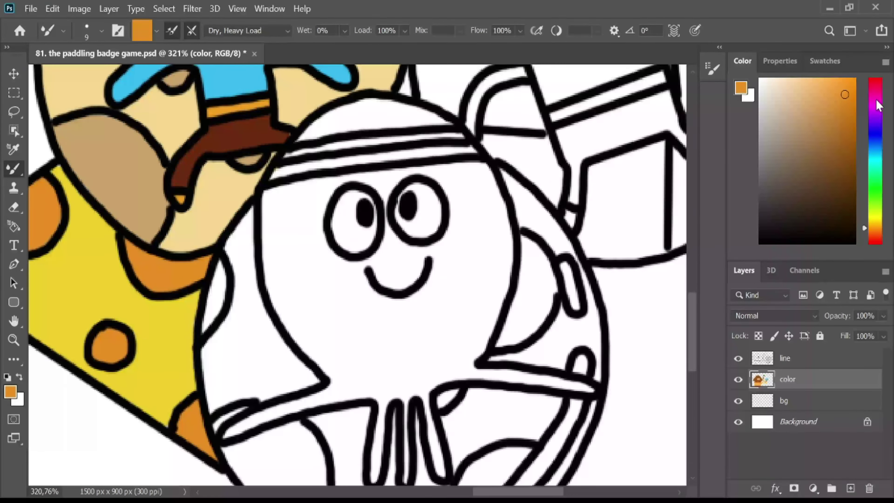
pyautogui.click(876, 103)
pyautogui.click(877, 114)
pyautogui.click(818, 85)
pyautogui.moveTo(306, 138)
pyautogui.mouseDown()
pyautogui.moveTo(363, 112)
pyautogui.moveTo(422, 106)
pyautogui.moveTo(452, 132)
pyautogui.mouseUp()
pyautogui.moveTo(268, 197)
pyautogui.mouseDown()
pyautogui.moveTo(391, 183)
pyautogui.moveTo(289, 255)
pyautogui.moveTo(282, 307)
pyautogui.moveTo(328, 247)
pyautogui.moveTo(465, 197)
pyautogui.moveTo(497, 199)
pyautogui.moveTo(317, 303)
pyautogui.moveTo(464, 261)
pyautogui.moveTo(352, 328)
pyautogui.moveTo(457, 338)
pyautogui.moveTo(373, 366)
pyautogui.moveTo(379, 375)
pyautogui.moveTo(500, 379)
pyautogui.moveTo(387, 397)
pyautogui.moveTo(406, 481)
pyautogui.mouseUp()
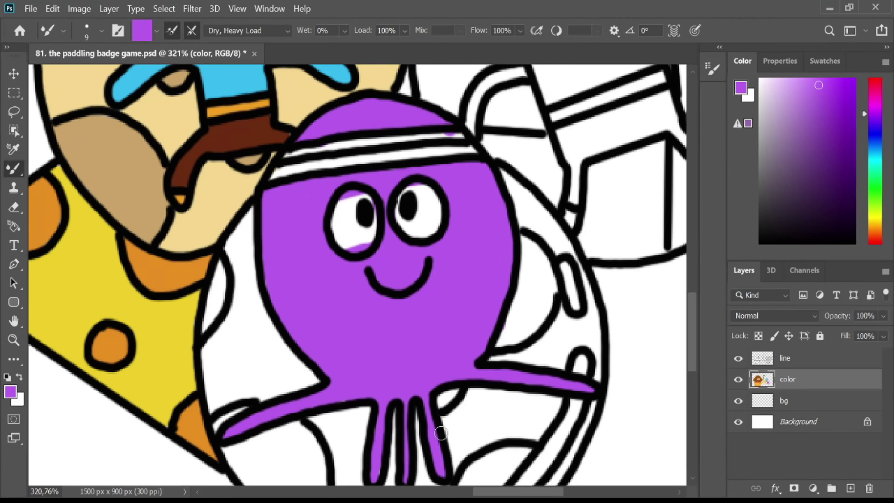
# Step: Fill both of the octopus's eyes with off-white
pyautogui.click(763, 85)
pyautogui.moveTo(347, 228); pyautogui.dragTo(362, 246)
pyautogui.moveTo(403, 193); pyautogui.dragTo(428, 229)
# Step: Paint the upper stripe of the octopus's headband pink and the lower stripe light yellow
pyautogui.click(875, 89)
pyautogui.click(802, 85)
pyautogui.moveTo(288, 154); pyautogui.dragTo(463, 135)
pyautogui.click(876, 218)
pyautogui.click(826, 85)
pyautogui.moveTo(277, 173); pyautogui.dragTo(477, 149)
# Step: Choose a light pink and paint the inside of the octopus's smile
pyautogui.click(875, 99)
pyautogui.click(796, 86)
pyautogui.moveTo(376, 269); pyautogui.dragTo(424, 250)
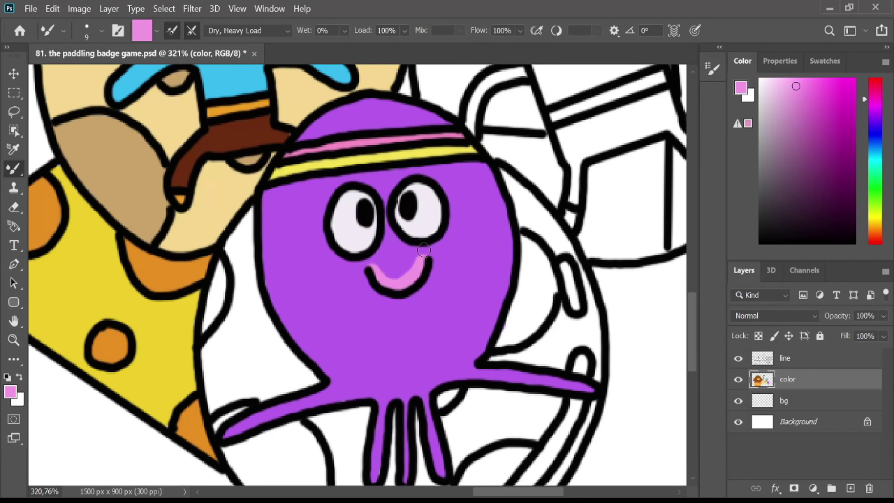
# Step: Choose a muted dark green and fill the main areas of the octopus's swim ring between its spots
pyautogui.scroll(-8, 424, 250)
pyautogui.scroll(6, 440, 414)
pyautogui.scroll(-1, 444, 414)
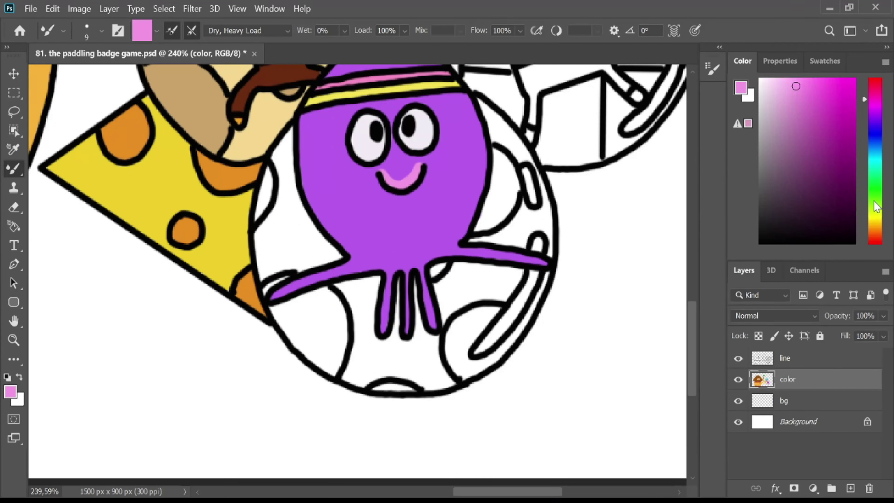
pyautogui.click(875, 174)
pyautogui.moveTo(838, 125); pyautogui.dragTo(806, 162)
pyautogui.moveTo(278, 151)
pyautogui.mouseDown()
pyautogui.moveTo(284, 196)
pyautogui.moveTo(260, 238)
pyautogui.moveTo(263, 259)
pyautogui.moveTo(284, 236)
pyautogui.moveTo(291, 191)
pyautogui.moveTo(293, 215)
pyautogui.moveTo(276, 270)
pyautogui.moveTo(310, 228)
pyautogui.moveTo(311, 264)
pyautogui.mouseUp()
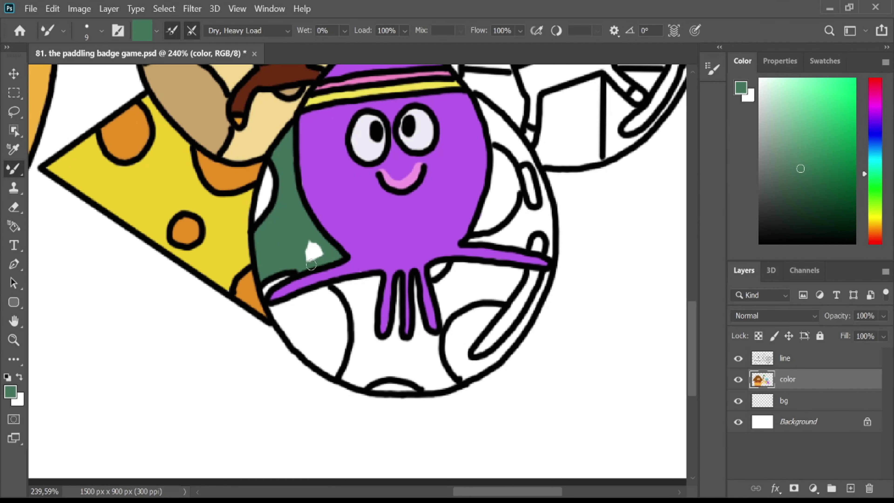
pyautogui.moveTo(516, 132)
pyautogui.mouseDown()
pyautogui.moveTo(537, 171)
pyautogui.moveTo(518, 218)
pyautogui.mouseUp()
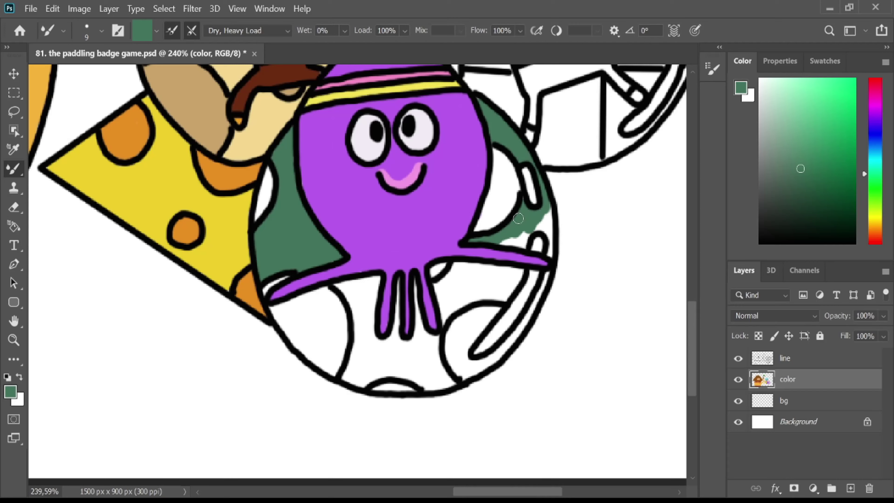
pyautogui.moveTo(455, 303)
pyautogui.mouseDown()
pyautogui.moveTo(507, 290)
pyautogui.moveTo(449, 328)
pyautogui.mouseUp()
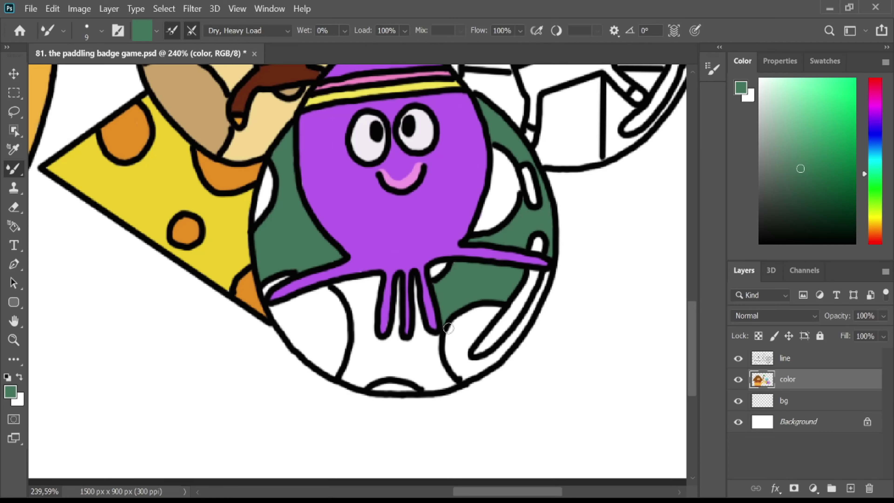
pyautogui.moveTo(399, 290)
pyautogui.mouseDown()
pyautogui.moveTo(353, 295)
pyautogui.moveTo(372, 299)
pyautogui.moveTo(355, 370)
pyautogui.moveTo(407, 345)
pyautogui.moveTo(358, 383)
pyautogui.moveTo(415, 359)
pyautogui.moveTo(393, 374)
pyautogui.mouseUp()
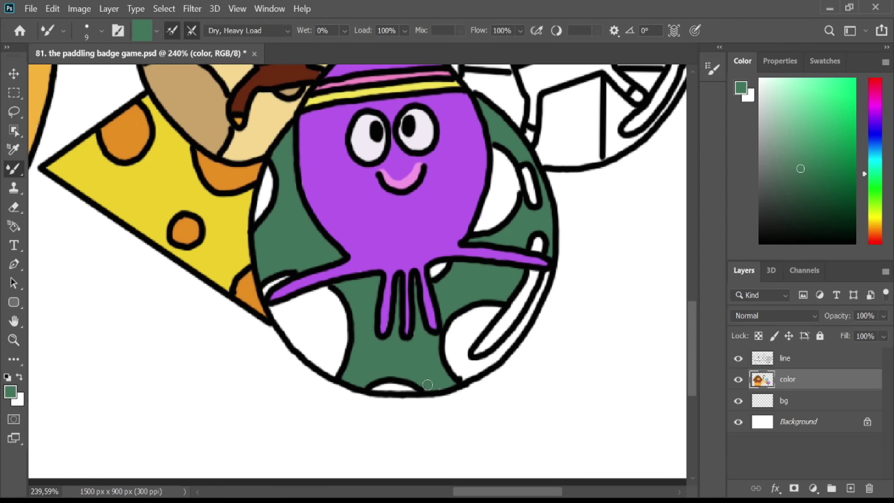
# Step: Fill the spots on the octopus's swim ring light mint green and its highlight marks near-white
pyautogui.click(798, 91)
pyautogui.moveTo(284, 278)
pyautogui.mouseDown()
pyautogui.moveTo(334, 352)
pyautogui.moveTo(326, 310)
pyautogui.moveTo(336, 352)
pyautogui.mouseUp()
pyautogui.moveTo(431, 272); pyautogui.dragTo(444, 267)
pyautogui.moveTo(500, 151); pyautogui.dragTo(494, 212)
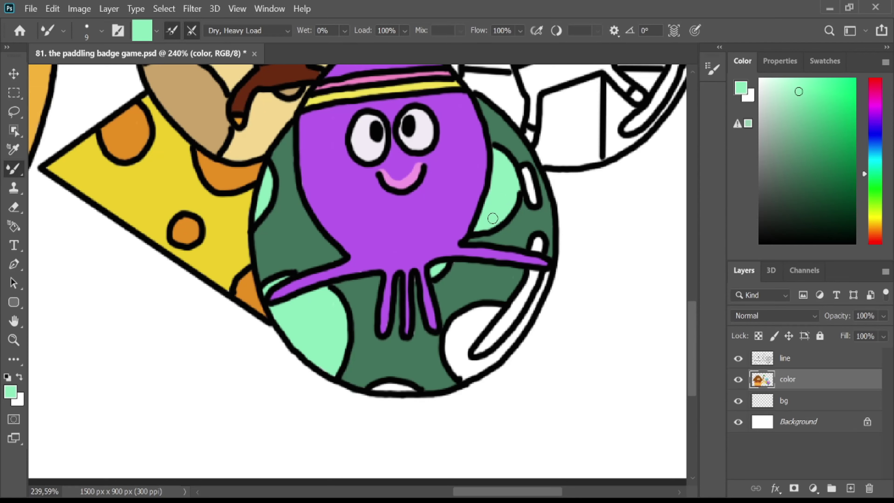
pyautogui.moveTo(497, 309); pyautogui.dragTo(454, 339)
pyautogui.moveTo(378, 384); pyautogui.dragTo(410, 385)
pyautogui.keyDown('alt'); pyautogui.click(526, 173); pyautogui.keyUp('alt')
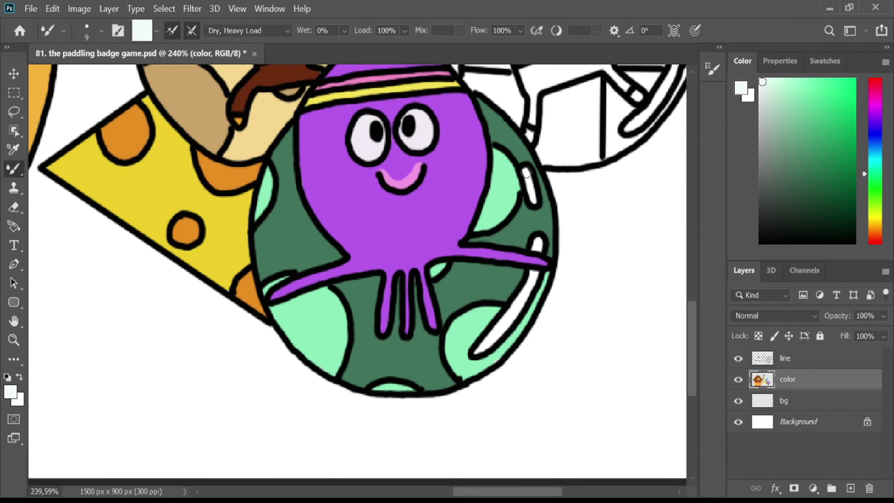
# Step: Choose a dark green and fill the crocodile's head, snout and torso
pyautogui.scroll(-4, 494, 313)
pyautogui.scroll(5, 476, 103)
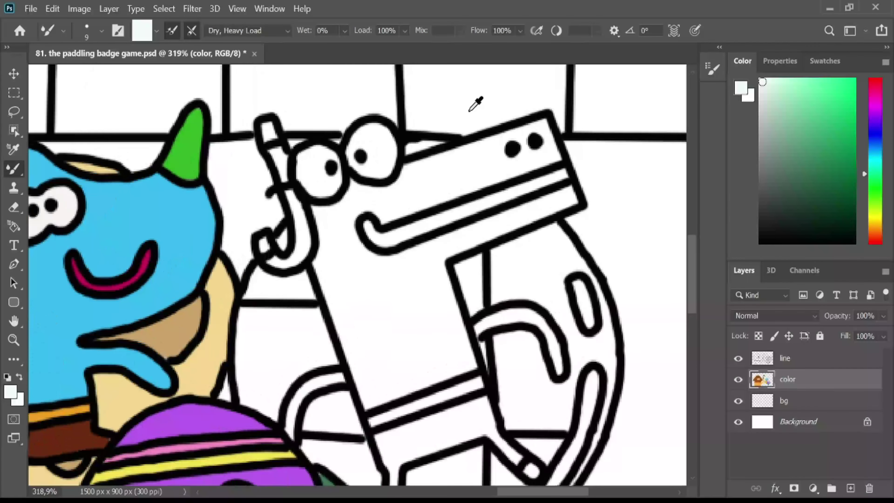
pyautogui.click(845, 184)
pyautogui.moveTo(327, 225)
pyautogui.mouseDown()
pyautogui.moveTo(333, 213)
pyautogui.moveTo(391, 183)
pyautogui.moveTo(539, 134)
pyautogui.moveTo(457, 189)
pyautogui.moveTo(352, 212)
pyautogui.moveTo(337, 261)
pyautogui.moveTo(525, 220)
pyautogui.moveTo(405, 279)
pyautogui.moveTo(433, 317)
pyautogui.moveTo(457, 381)
pyautogui.moveTo(425, 319)
pyautogui.moveTo(428, 357)
pyautogui.mouseUp()
# Step: Paint the crocodile's belt orange and its shorts light turquoise
pyautogui.click(875, 227)
pyautogui.click(846, 92)
pyautogui.moveTo(375, 421); pyautogui.dragTo(463, 383)
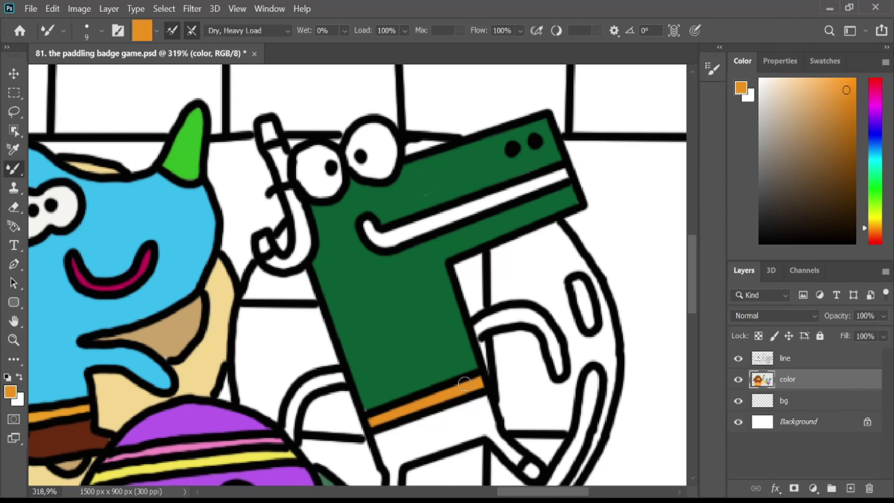
pyautogui.click(875, 159)
pyautogui.click(825, 92)
pyautogui.moveTo(454, 420)
pyautogui.mouseDown()
pyautogui.moveTo(393, 464)
pyautogui.moveTo(494, 443)
pyautogui.mouseUp()
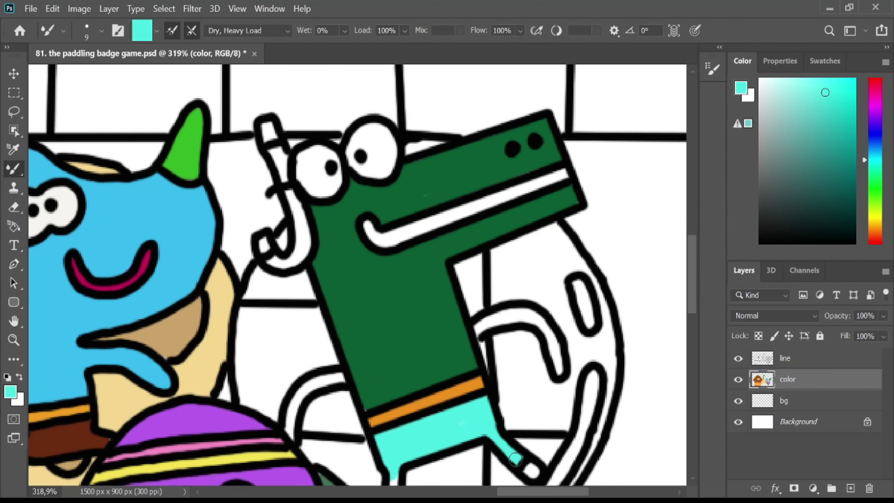
# Step: Finish the crocodile's lower leg in turquoise and fill both feet with the orange sampled from the belt
pyautogui.scroll(-6, 493, 425)
pyautogui.scroll(4, 479, 419)
pyautogui.scroll(-6, 462, 472)
pyautogui.scroll(4, 464, 464)
pyautogui.moveTo(435, 433); pyautogui.dragTo(434, 453)
pyautogui.keyDown('alt'); pyautogui.click(488, 371); pyautogui.keyUp('alt')
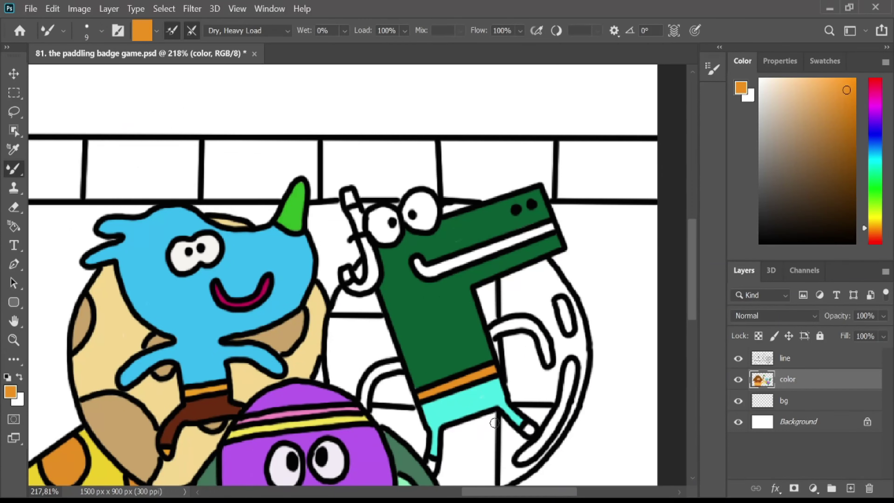
# Step: Fill the crocodile's long mouth strip and both eyes with off-white
pyautogui.click(764, 82)
pyautogui.moveTo(419, 269); pyautogui.dragTo(472, 255)
pyautogui.moveTo(408, 213)
pyautogui.mouseDown()
pyautogui.moveTo(429, 222)
pyautogui.moveTo(398, 206)
pyautogui.moveTo(362, 235)
pyautogui.mouseUp()
# Step: Paint the snorkel beside the crocodile's eyes pale yellow with dark blue ends
pyautogui.click(875, 215)
pyautogui.click(807, 86)
pyautogui.click(875, 147)
pyautogui.click(850, 190)
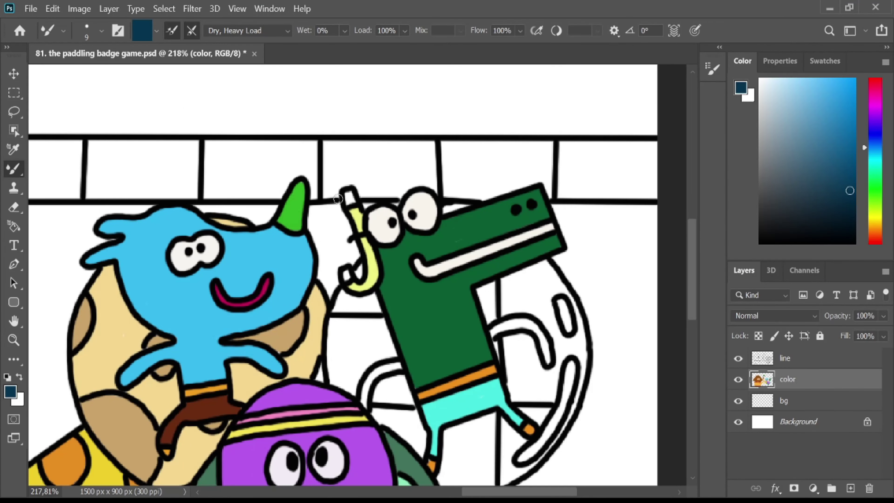
# Step: Paint both of the crocodile's arms with the dark green sampled from its body
pyautogui.keyDown('alt'); pyautogui.click(453, 229); pyautogui.keyUp('alt')
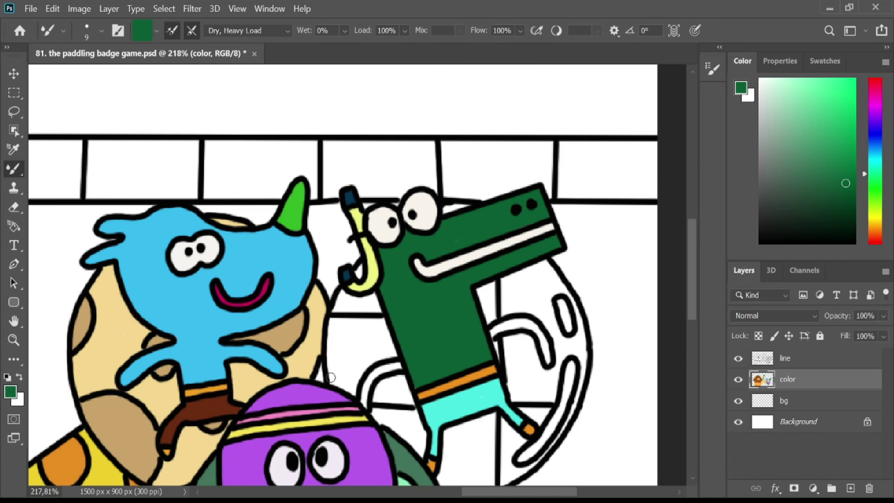
pyautogui.moveTo(496, 330); pyautogui.dragTo(520, 329)
# Step: Paint the panels of the ball behind the crocodile's body and arms light pink, leaving the highlight shapes unpainted
pyautogui.click(870, 92)
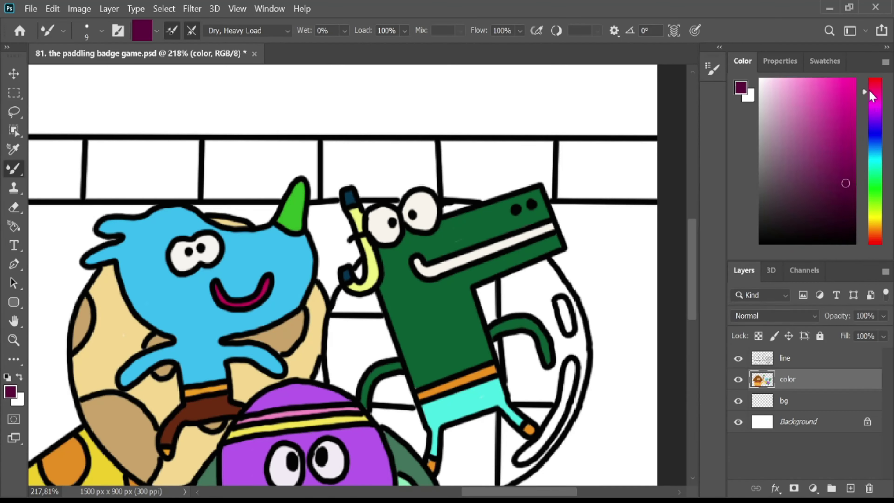
pyautogui.click(778, 86)
pyautogui.moveTo(345, 358)
pyautogui.mouseDown()
pyautogui.moveTo(334, 328)
pyautogui.moveTo(353, 390)
pyautogui.mouseUp()
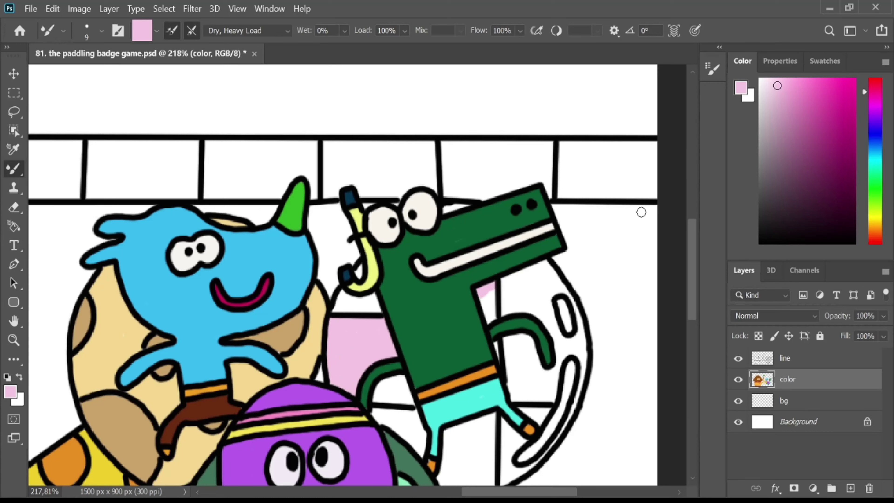
pyautogui.moveTo(511, 337); pyautogui.dragTo(516, 390)
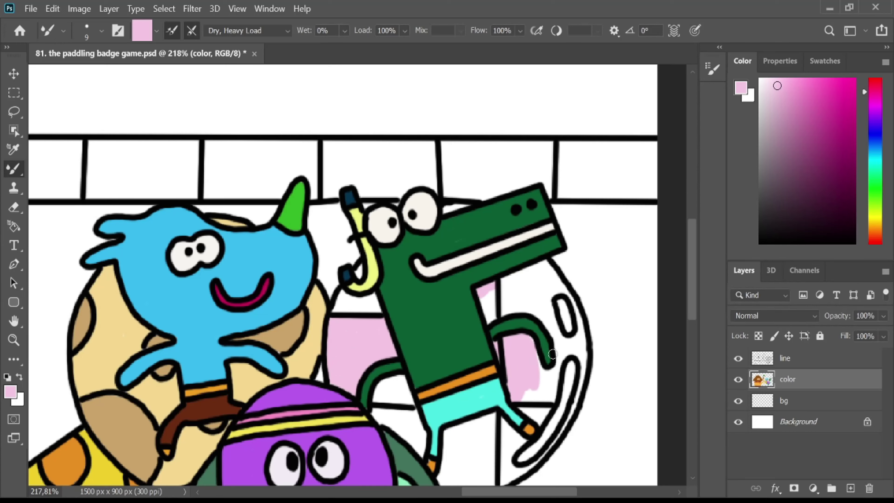
pyautogui.moveTo(519, 281); pyautogui.dragTo(507, 309)
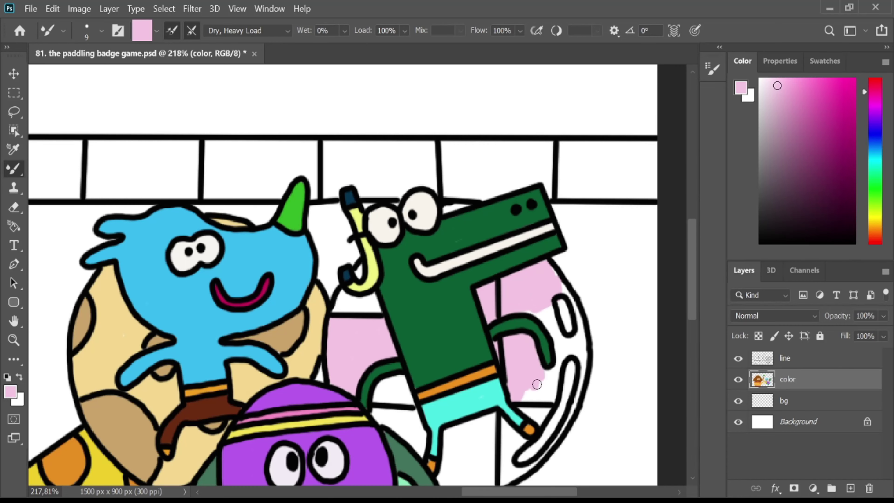
pyautogui.moveTo(537, 384); pyautogui.dragTo(562, 340)
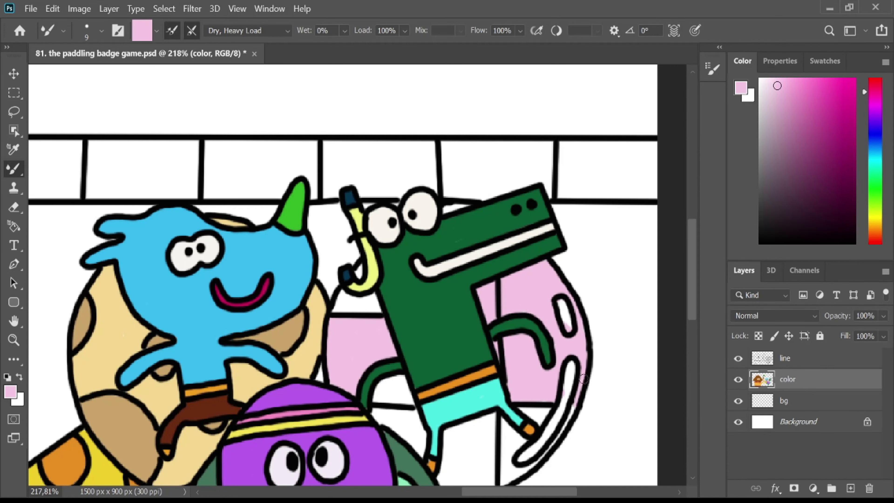
# Step: Paint the alternating upper and lower outer panels of the crocodile's ball a darker mauve pink
pyautogui.moveTo(838, 155); pyautogui.dragTo(796, 120)
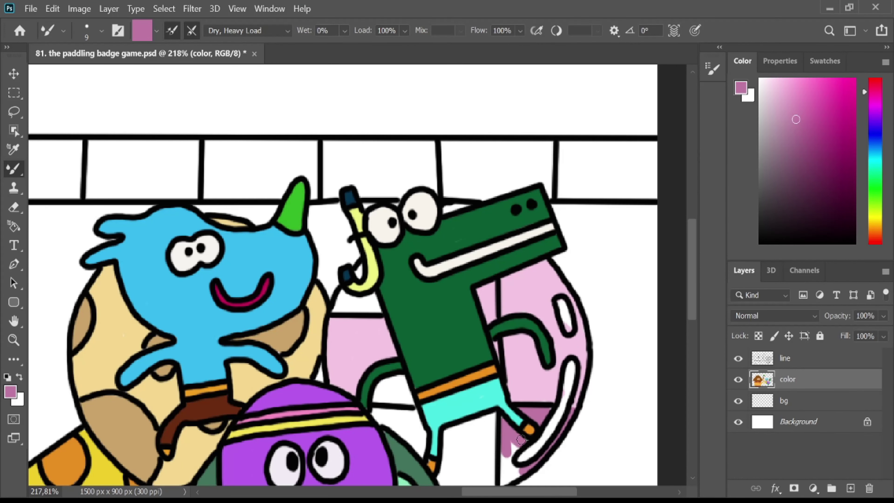
pyautogui.moveTo(374, 413); pyautogui.dragTo(418, 442)
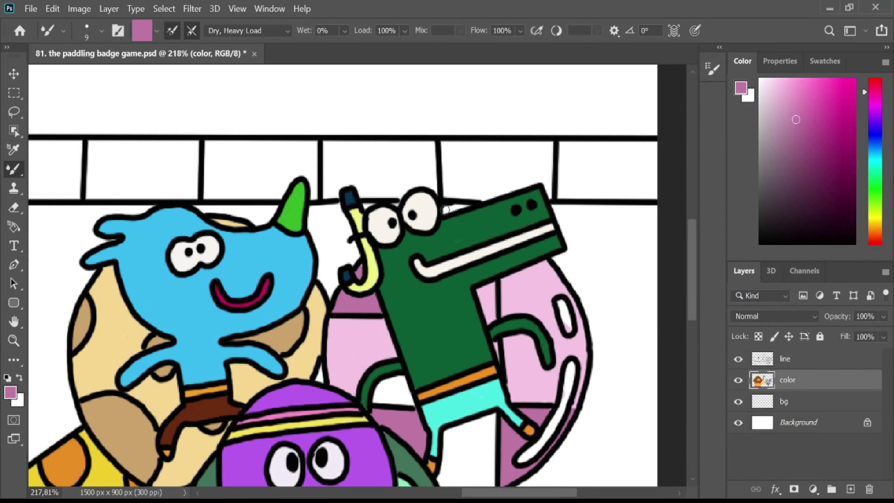
pyautogui.moveTo(489, 318)
pyautogui.mouseDown()
pyautogui.moveTo(528, 282)
pyautogui.moveTo(541, 301)
pyautogui.mouseUp()
# Step: Fill the ball's lower middle panel with the sampled light pink and its highlight shapes with pinkish white
pyautogui.keyDown('alt'); pyautogui.click(529, 369); pyautogui.keyUp('alt')
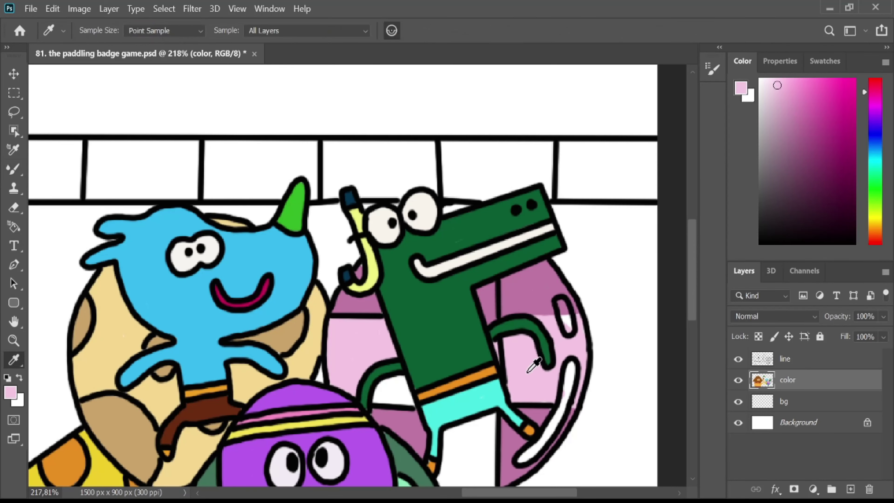
pyautogui.moveTo(493, 417)
pyautogui.mouseDown()
pyautogui.moveTo(451, 439)
pyautogui.moveTo(472, 444)
pyautogui.moveTo(403, 441)
pyautogui.mouseUp()
pyautogui.scroll(-3, 395, 387)
pyautogui.scroll(3, 437, 477)
pyautogui.click(762, 84)
pyautogui.moveTo(519, 254); pyautogui.dragTo(526, 276)
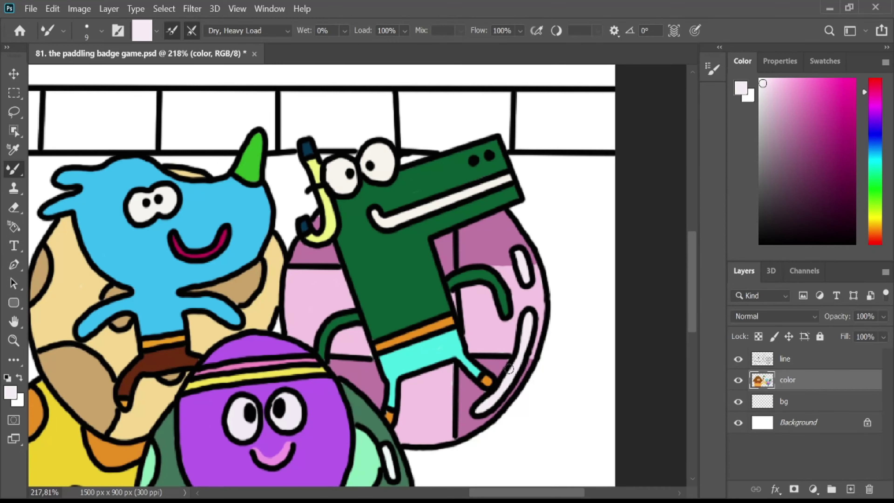
# Step: Fill the first tile of the border strip beside the brown dog with orange, enlarging the brush to 25
pyautogui.scroll(-3, 509, 369)
pyautogui.scroll(4, 110, 190)
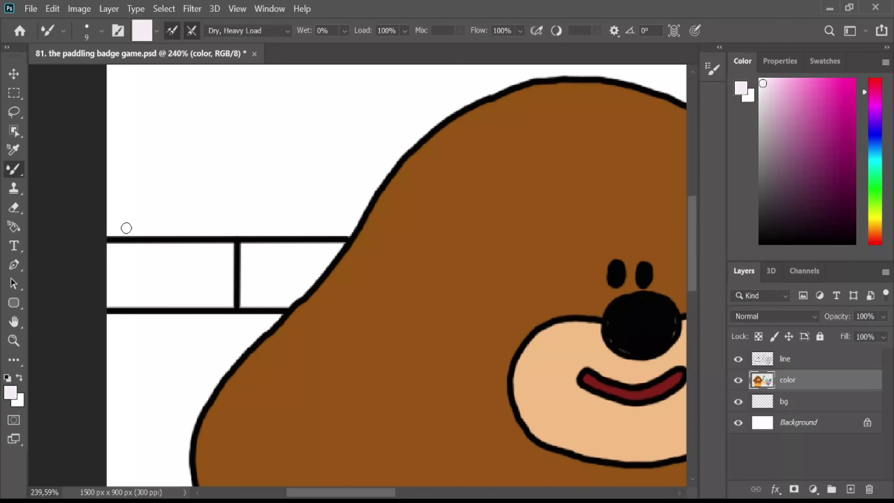
pyautogui.click(875, 224)
pyautogui.click(845, 84)
pyautogui.moveTo(122, 248)
pyautogui.mouseDown()
pyautogui.moveTo(111, 292)
pyautogui.moveTo(218, 254)
pyautogui.moveTo(128, 272)
pyautogui.mouseUp()
pyautogui.click(876, 230)
pyautogui.click(848, 102)
pyautogui.click(848, 92)
pyautogui.click(102, 31)
pyautogui.click(88, 62)
pyautogui.moveTo(220, 271)
pyautogui.mouseDown()
pyautogui.moveTo(175, 275)
pyautogui.moveTo(226, 295)
pyautogui.mouseUp()
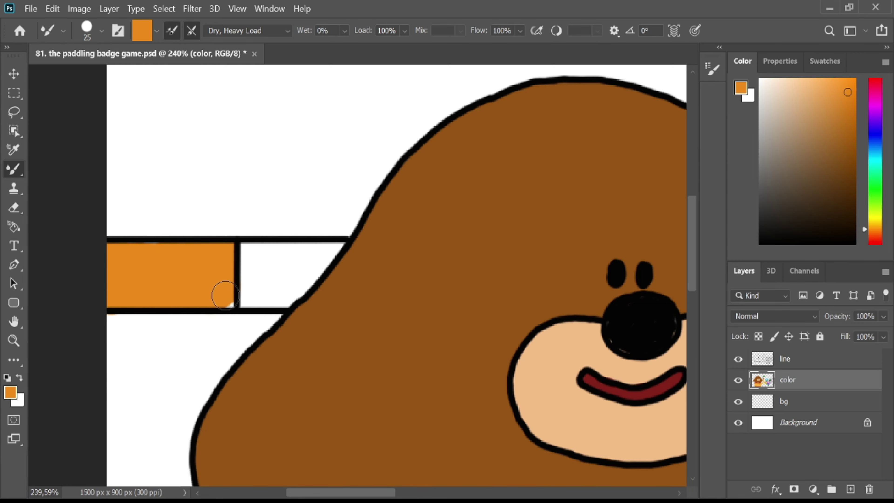
# Step: Paint every second tile of the border strip bright yellow with a size 14 brush, starting beside the orange tile
pyautogui.click(875, 216)
pyautogui.click(843, 83)
pyautogui.moveTo(332, 252); pyautogui.dragTo(270, 283)
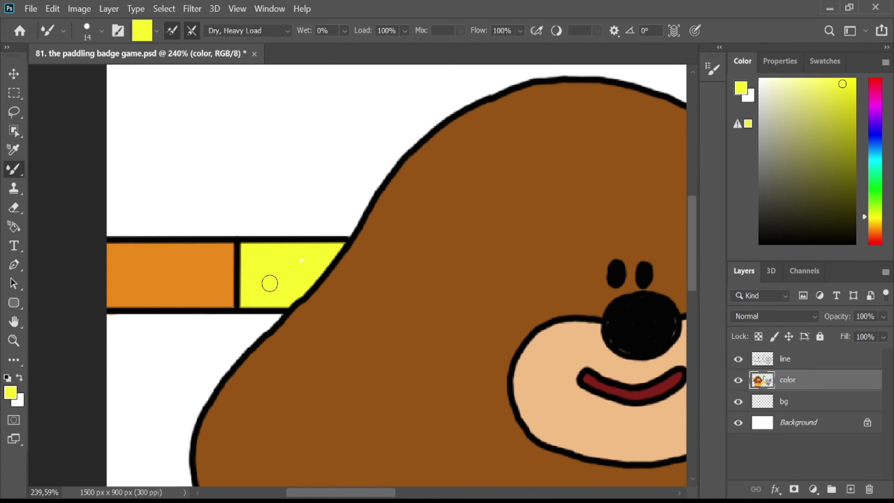
pyautogui.scroll(-3, 312, 255)
pyautogui.scroll(-4, 308, 262)
pyautogui.scroll(8, 413, 205)
pyautogui.moveTo(249, 217); pyautogui.dragTo(285, 250)
pyautogui.moveTo(458, 219)
pyautogui.mouseDown()
pyautogui.moveTo(527, 220)
pyautogui.moveTo(482, 245)
pyautogui.mouseUp()
pyautogui.scroll(-2, 521, 213)
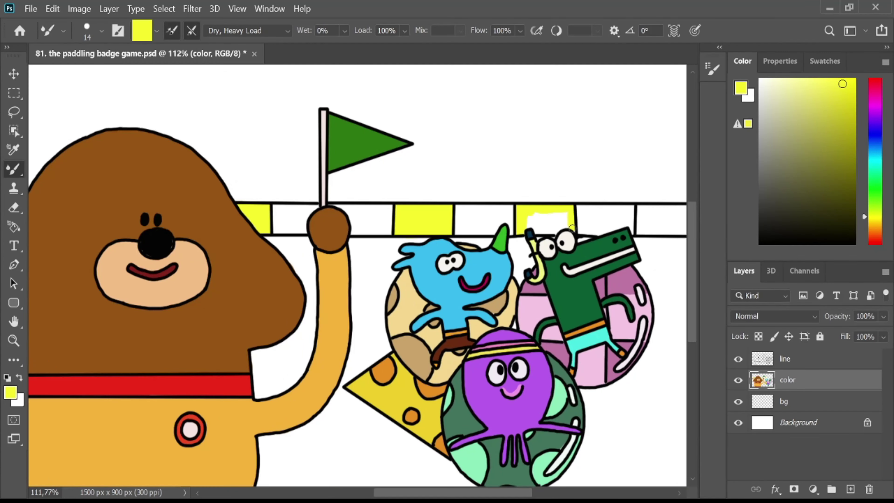
pyautogui.scroll(-1, 678, 207)
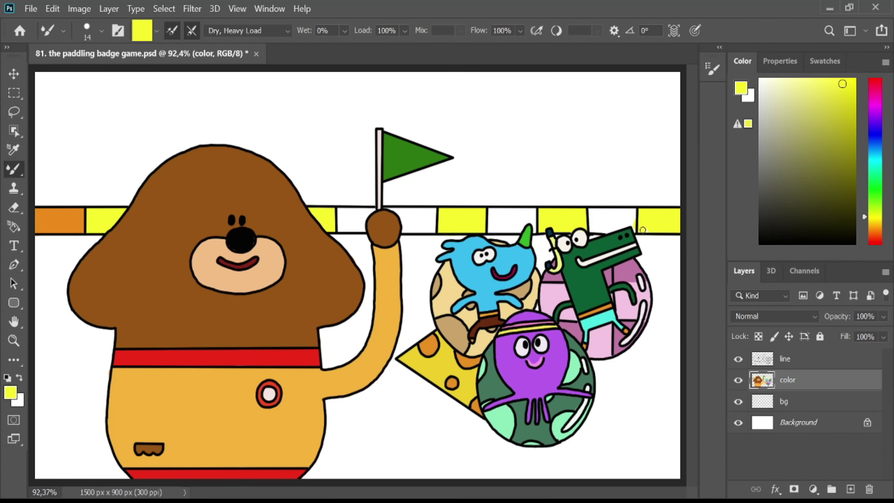
# Step: Fill the remaining white tiles of the border strip with the orange sampled from its first tile
pyautogui.keyDown('alt'); pyautogui.click(78, 225); pyautogui.keyUp('alt')
pyautogui.moveTo(339, 211); pyautogui.dragTo(372, 211)
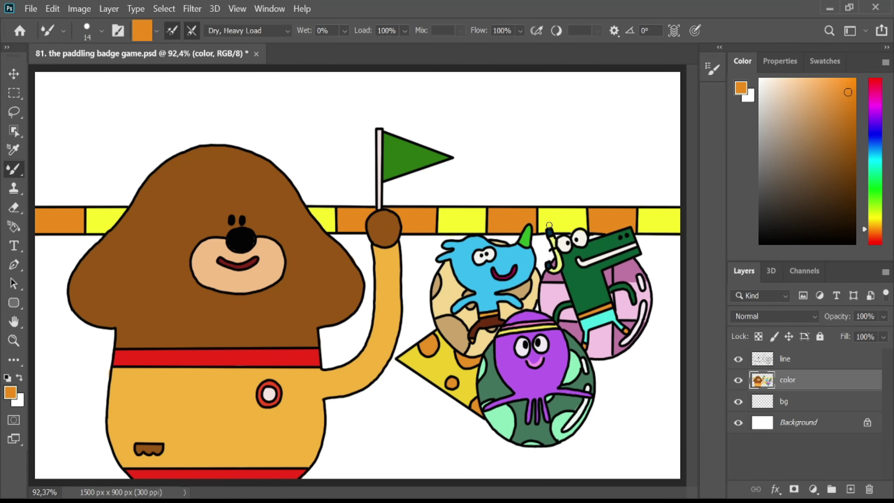
# Step: On the bg layer, paint the area above the tile strip light green and the water below turquoise with a size 64 brush
pyautogui.click(799, 405)
pyautogui.click(876, 195)
pyautogui.moveTo(839, 81); pyautogui.dragTo(819, 98)
pyautogui.press(']')
pyautogui.press(']')
pyautogui.moveTo(113, 78)
pyautogui.mouseDown()
pyautogui.moveTo(50, 75)
pyautogui.moveTo(80, 105)
pyautogui.moveTo(455, 132)
pyautogui.moveTo(671, 193)
pyautogui.moveTo(54, 174)
pyautogui.moveTo(194, 171)
pyautogui.mouseUp()
pyautogui.moveTo(39, 260)
pyautogui.mouseDown()
pyautogui.moveTo(669, 254)
pyautogui.moveTo(352, 352)
pyautogui.moveTo(625, 354)
pyautogui.moveTo(310, 420)
pyautogui.moveTo(471, 464)
pyautogui.moveTo(81, 285)
pyautogui.moveTo(74, 424)
pyautogui.moveTo(197, 427)
pyautogui.mouseUp()
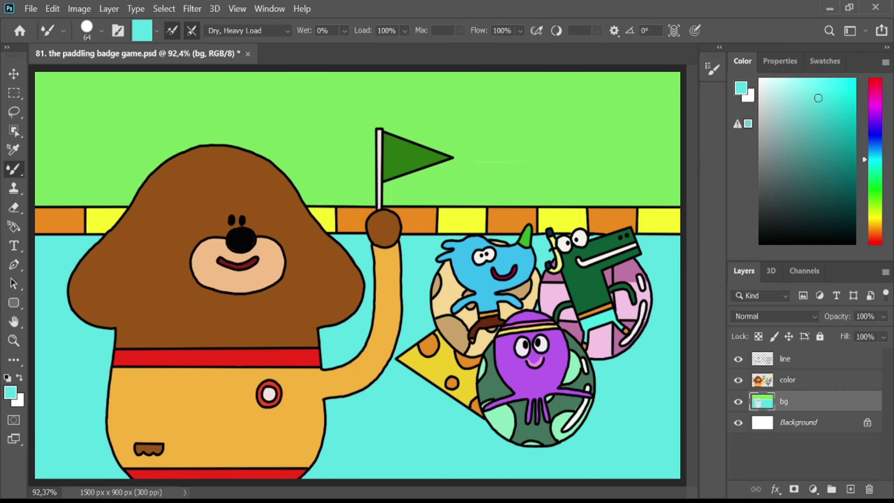